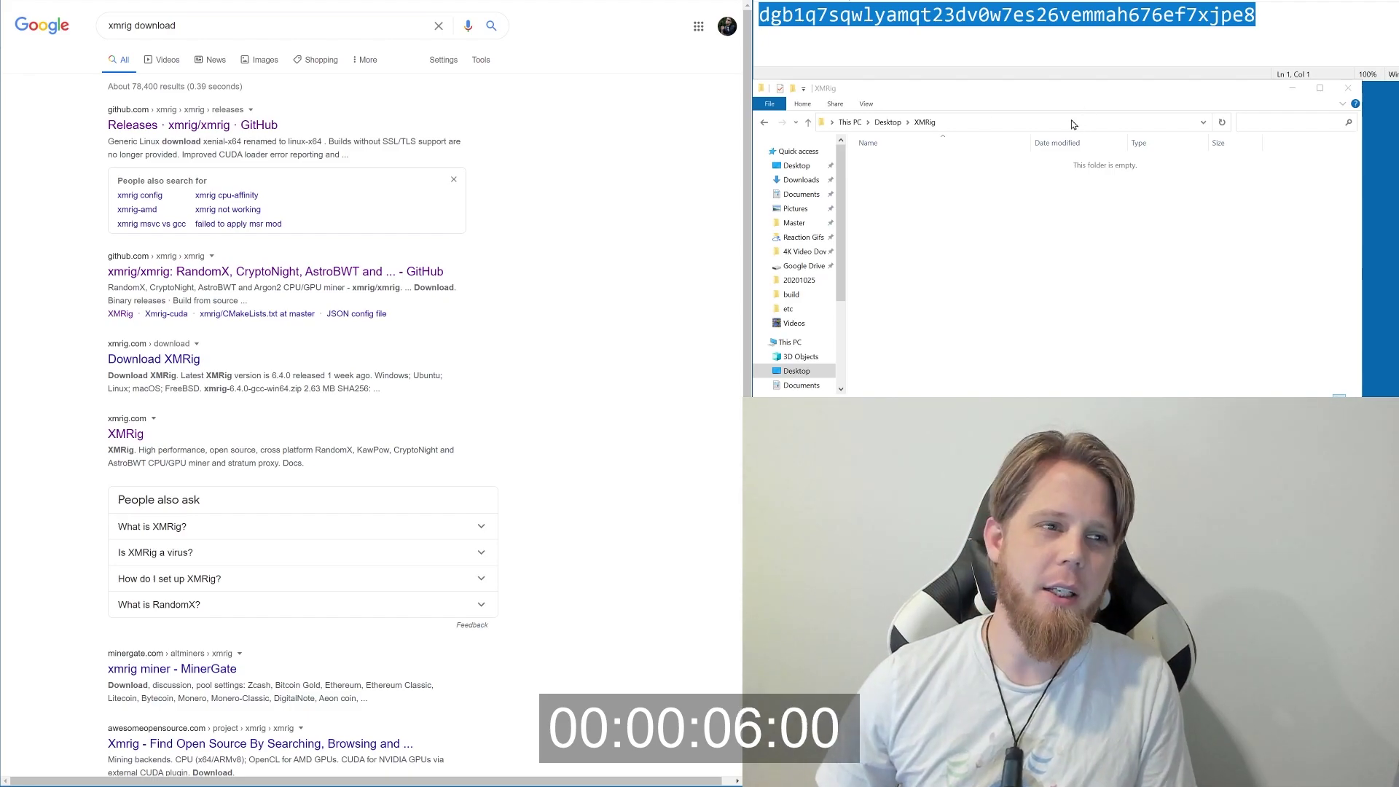
# Step: Download xmrig-6.4.0-gcc-win64.zip from GitHub Releases and extract all its files into the Desktop XMRig folder
pyautogui.click(174, 128)
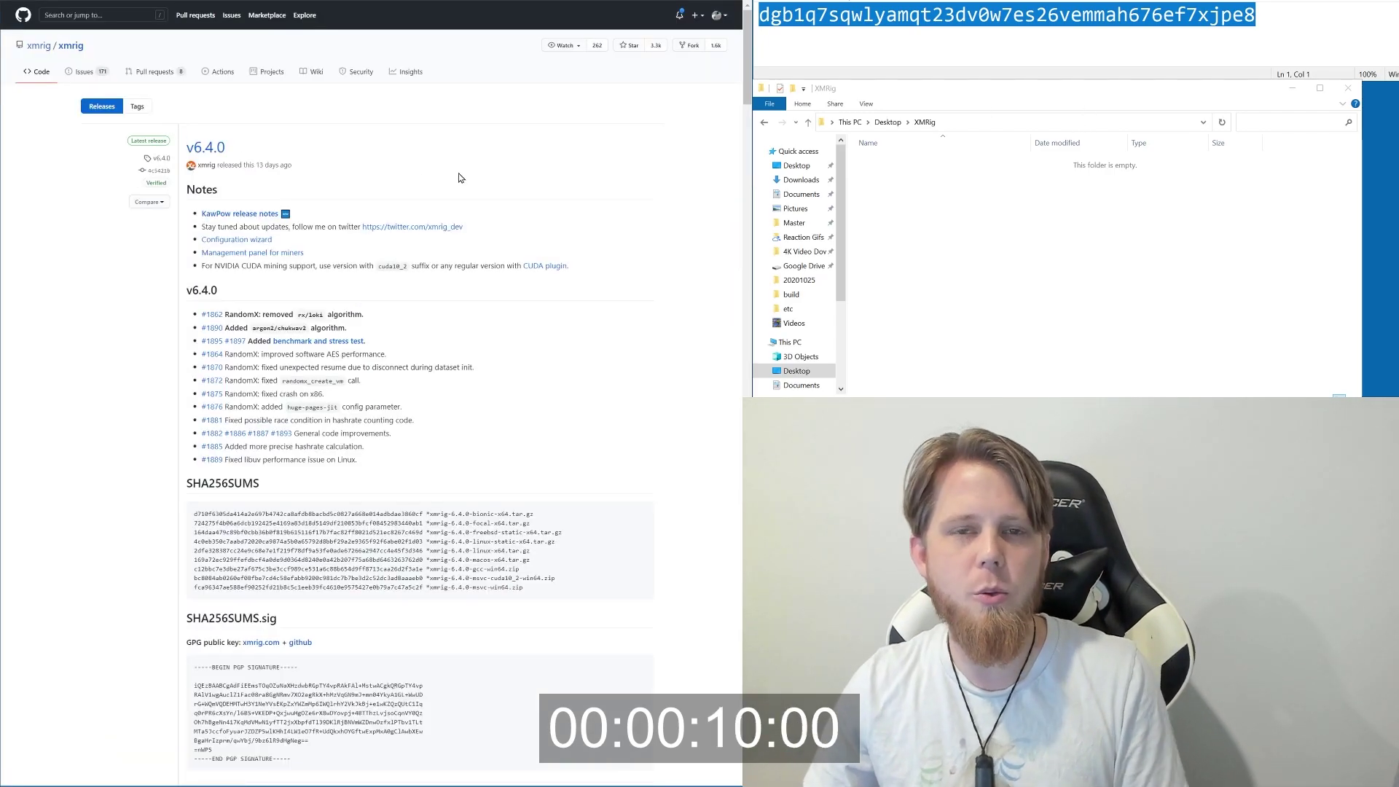
pyautogui.scroll(-2, 562, 268)
pyautogui.scroll(-2, 563, 267)
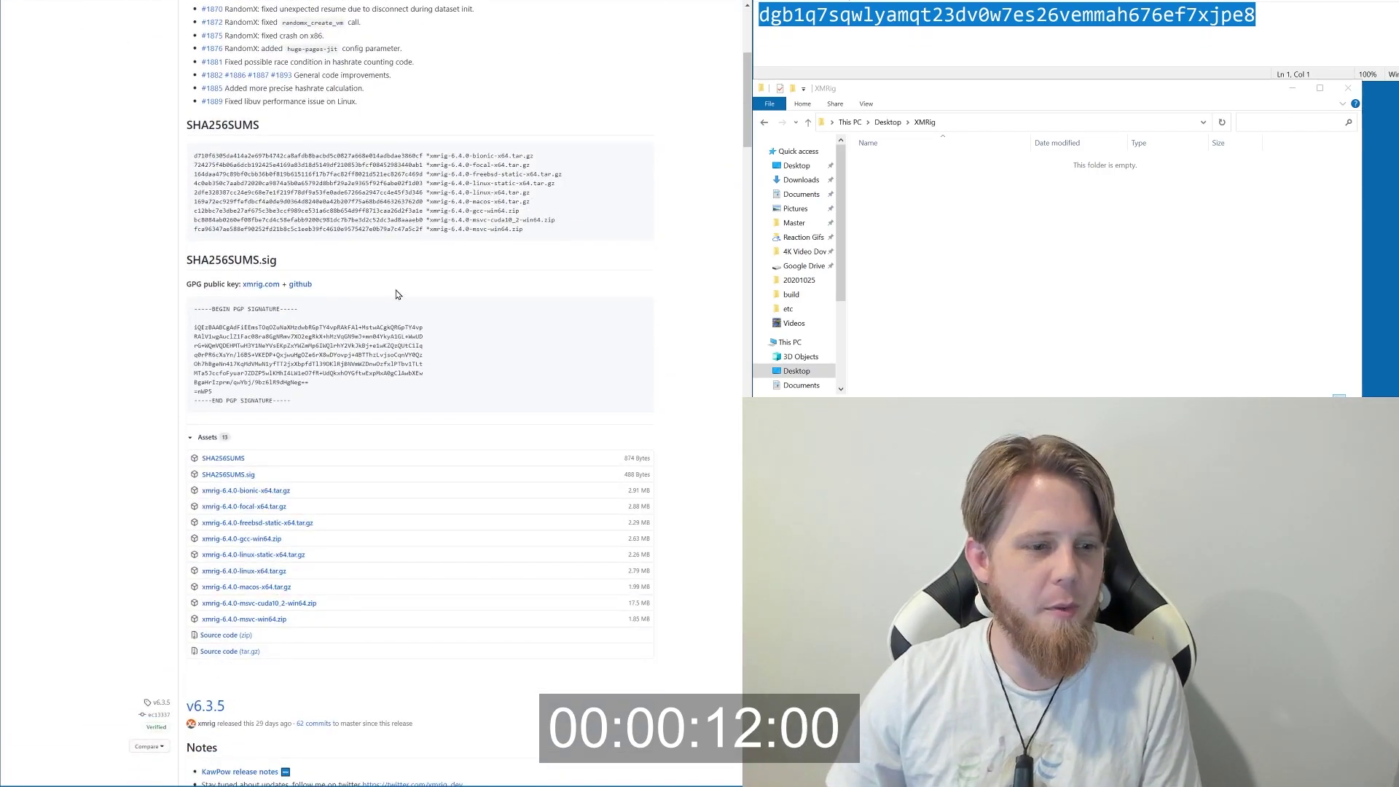
pyautogui.scroll(-1, 397, 294)
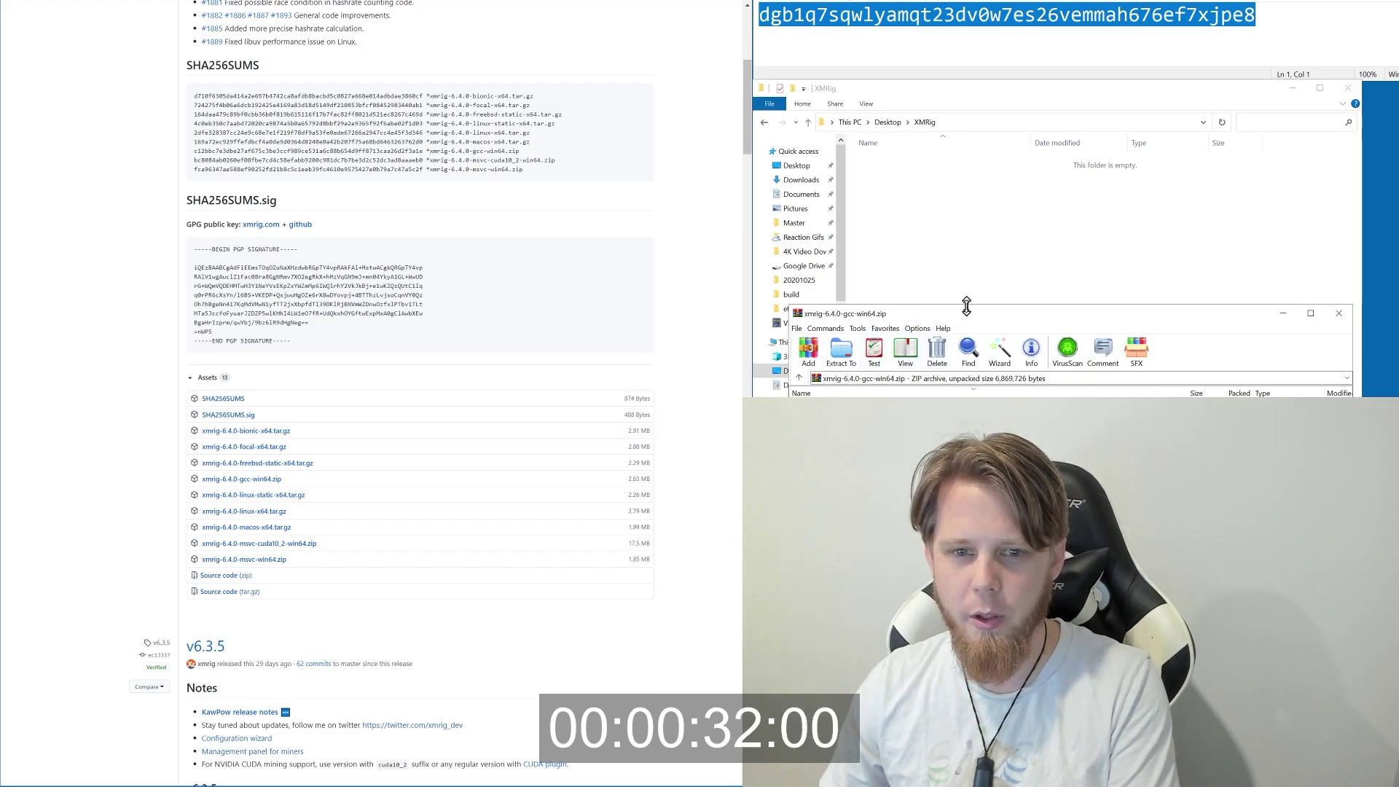
pyautogui.moveTo(967, 314); pyautogui.dragTo(1044, 253)
pyautogui.doubleClick(901, 356)
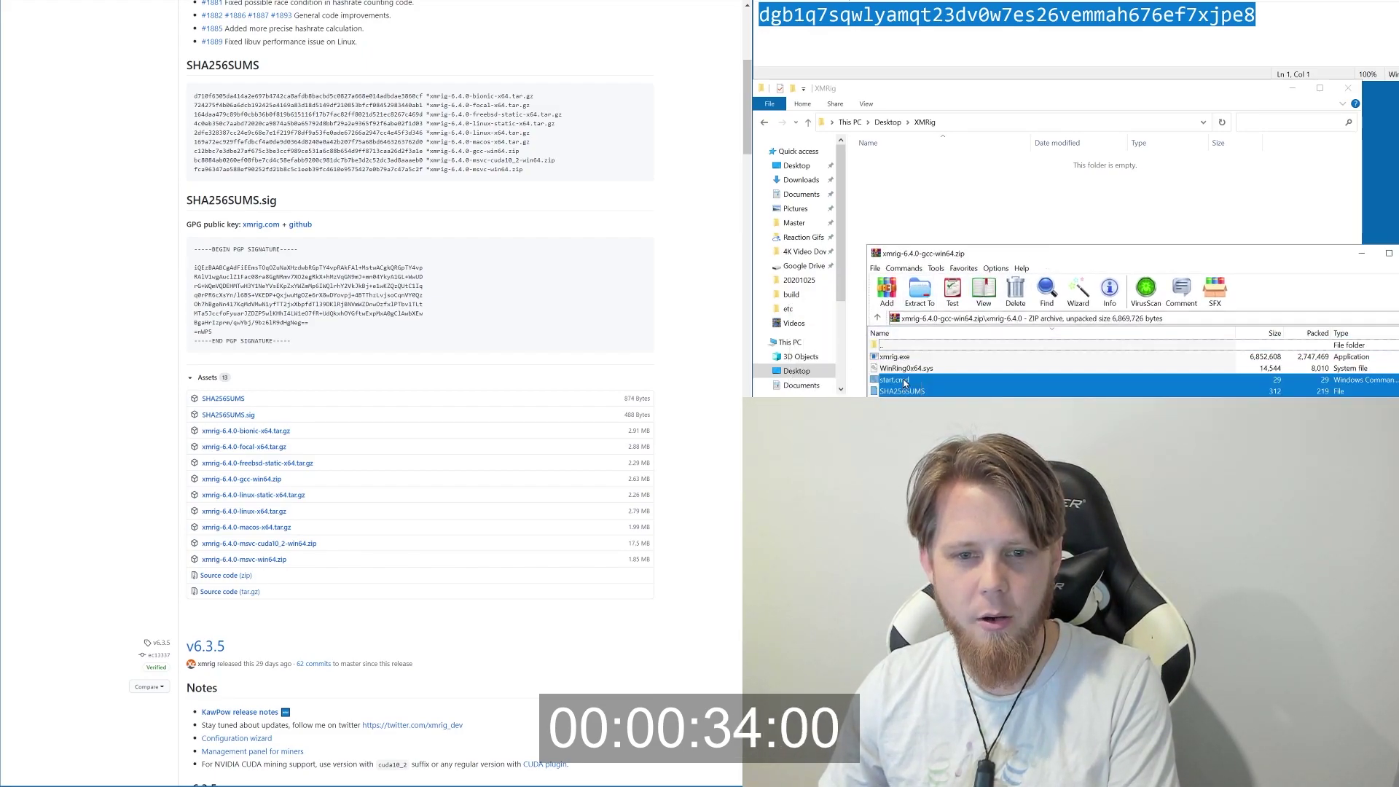
pyautogui.hotkey('ctrl', 'a')
pyautogui.moveTo(902, 361); pyautogui.dragTo(947, 166)
pyautogui.click(880, 186)
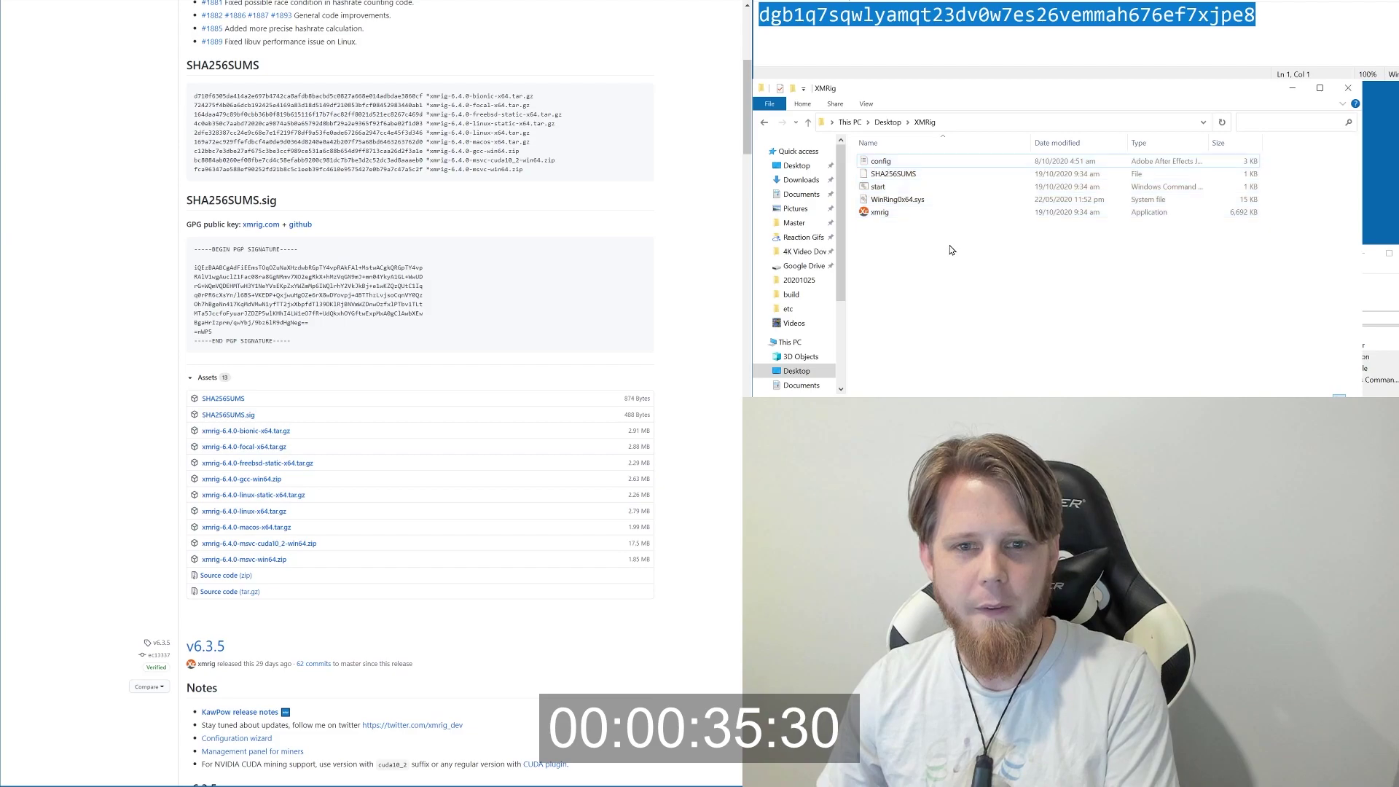
# Step: Edit start.bat to run xmrig with -a randomx, stratum+tcp://digibyte.pool:3333, the pasted DigiByte address and -p x
pyautogui.rightClick(880, 187)
pyautogui.click(916, 210)
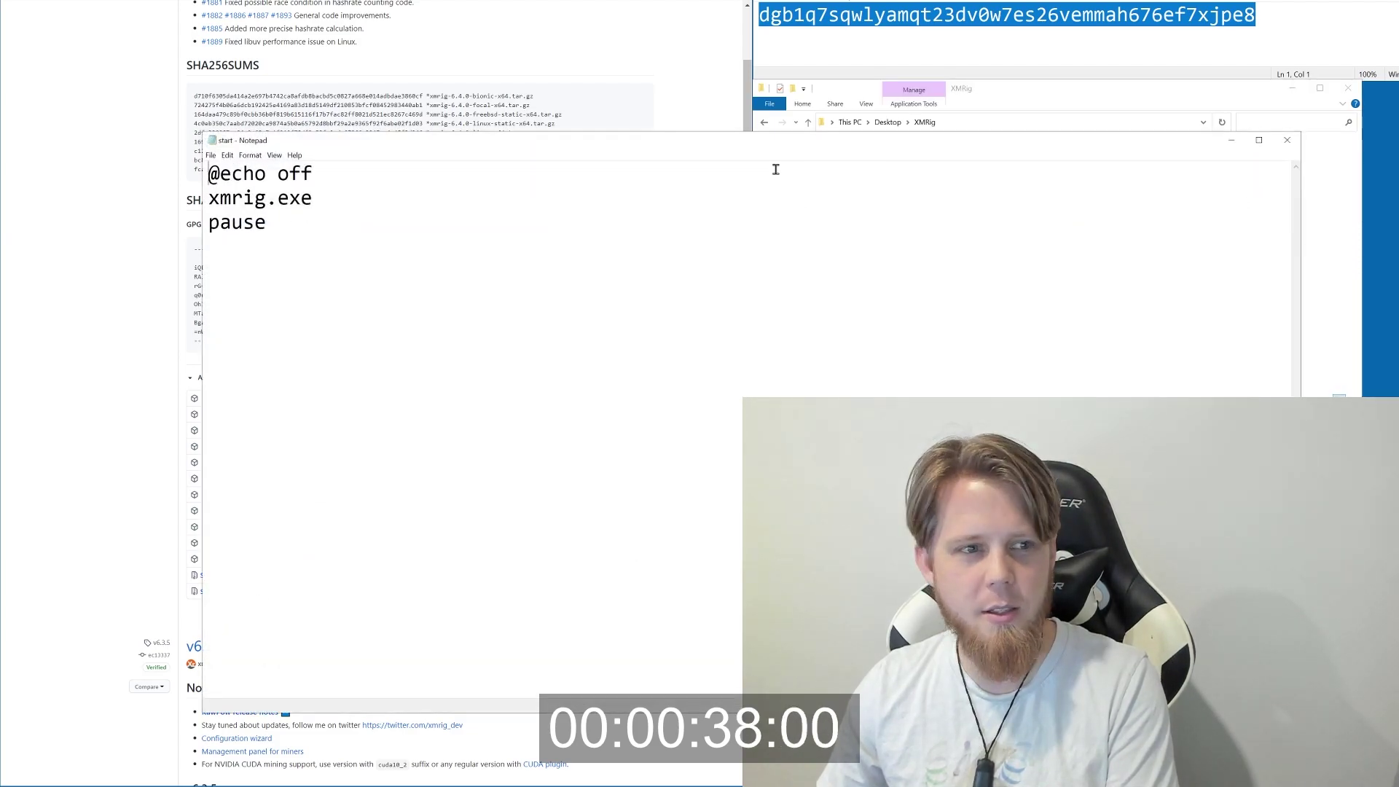
pyautogui.write('-a ')
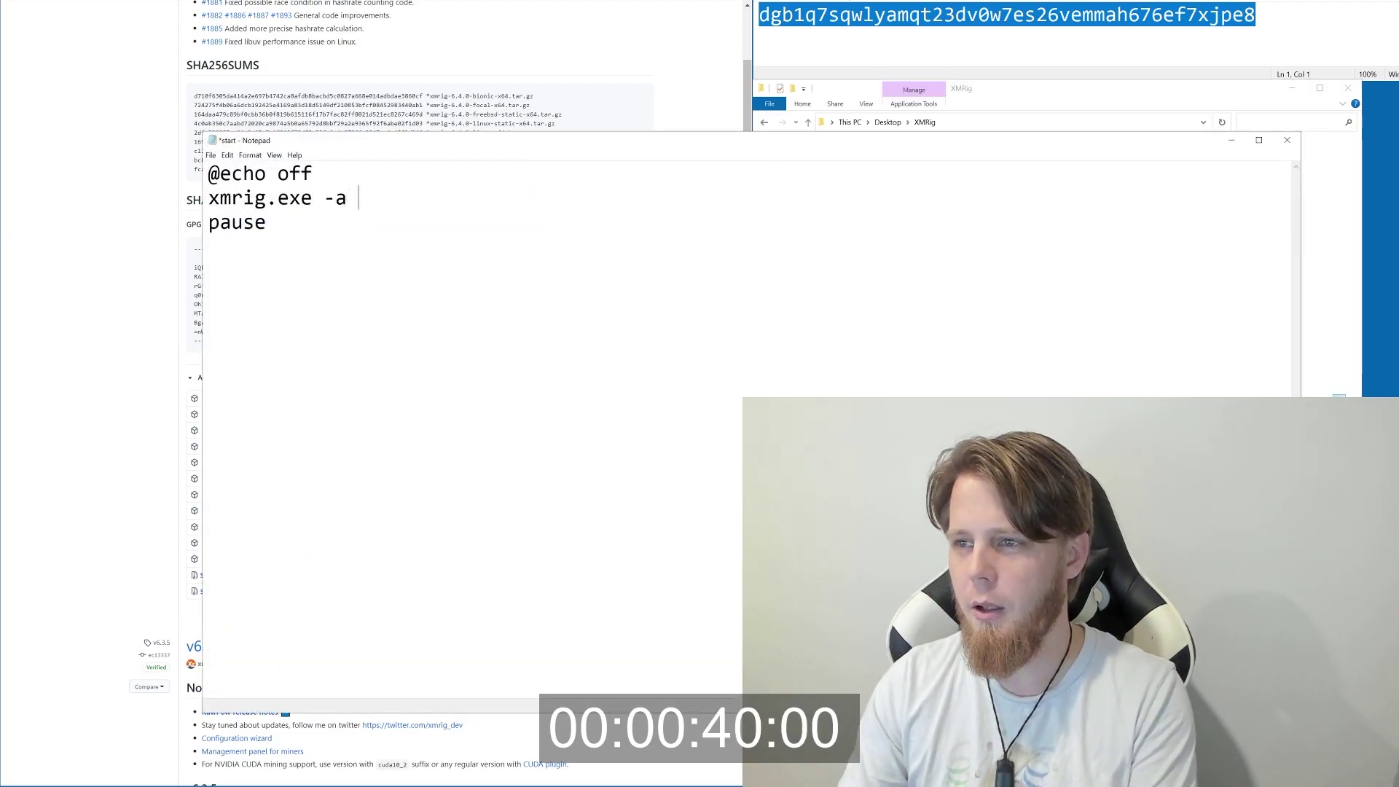
pyautogui.write('randomx -o stratum+tcp://digibyte.pool:3333 -u')
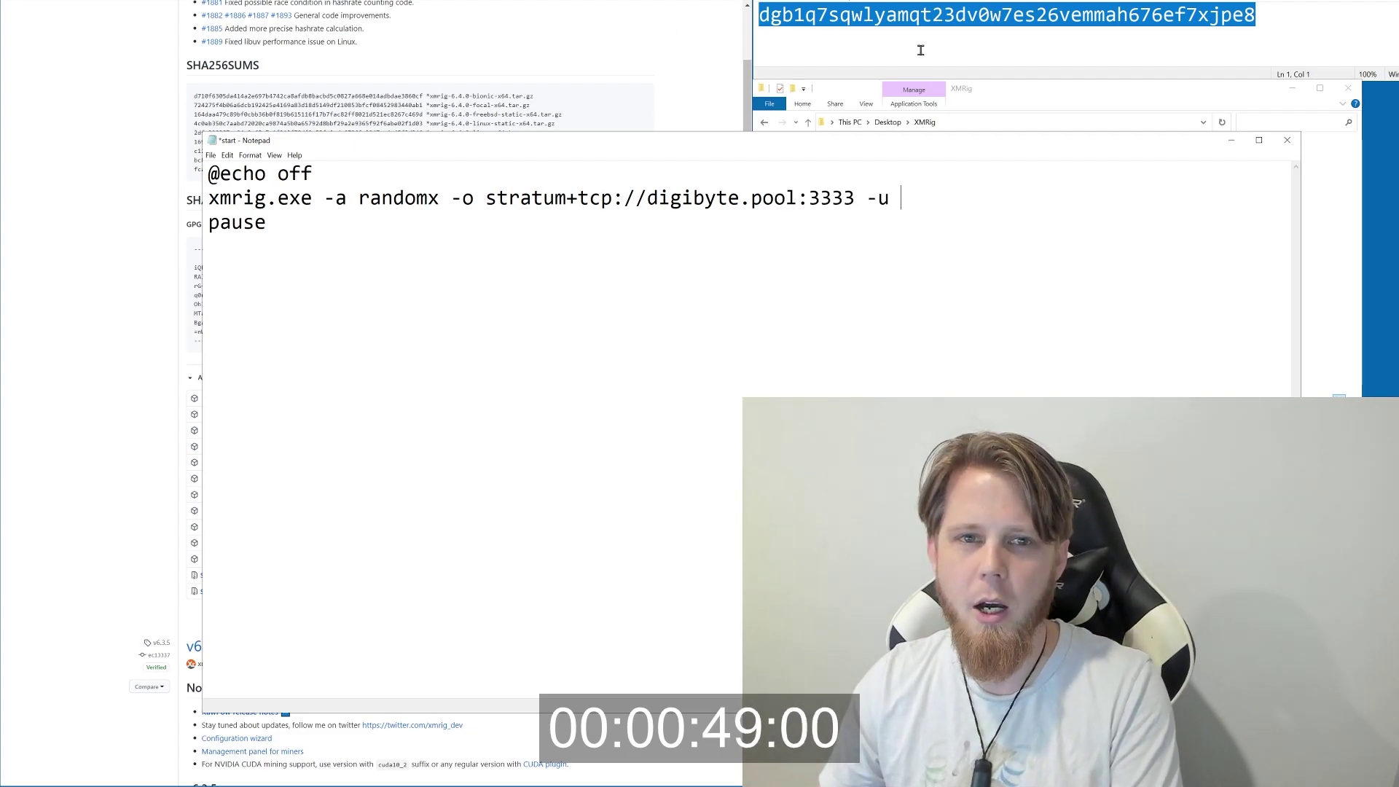
pyautogui.rightClick(920, 49)
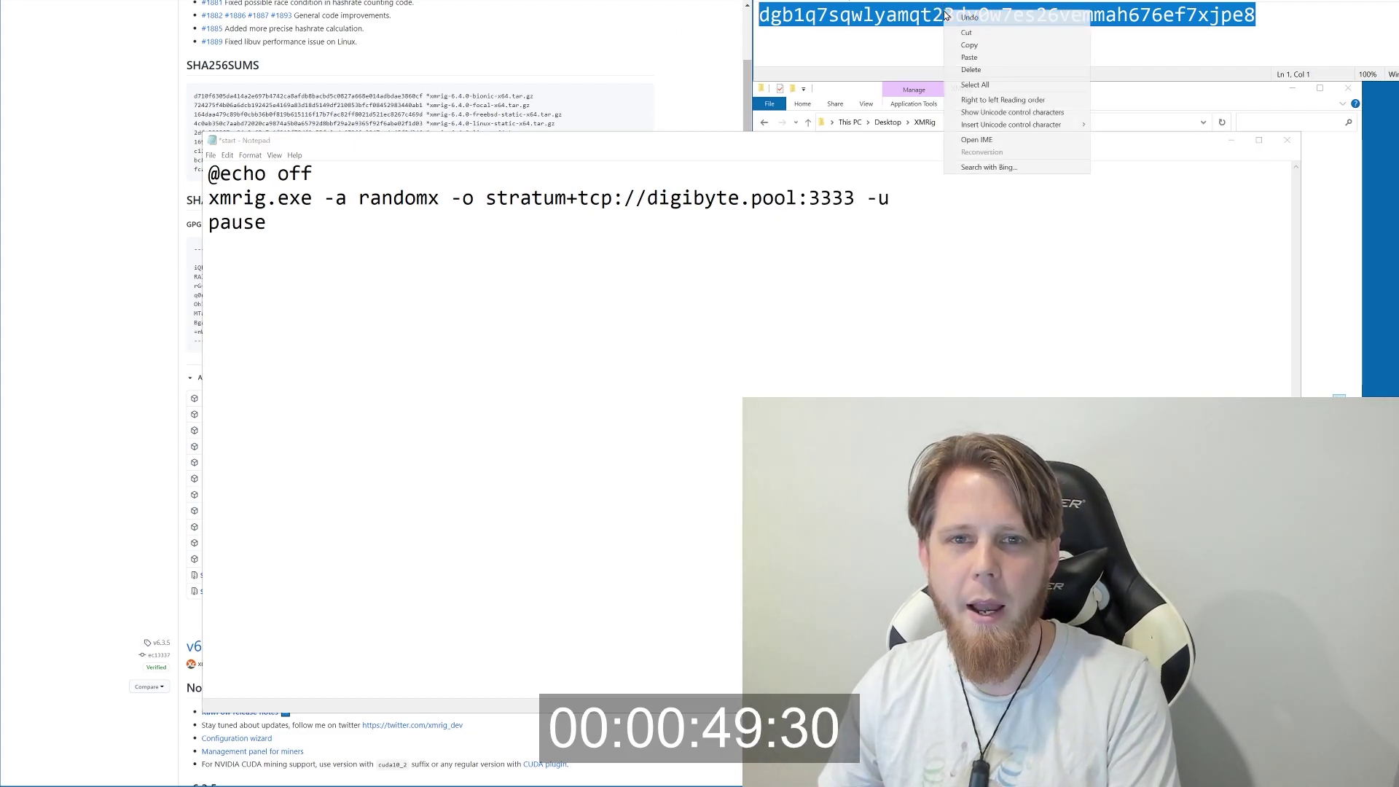
pyautogui.click(962, 44)
pyautogui.hotkey('ctrl', 'v')
pyautogui.write('-')
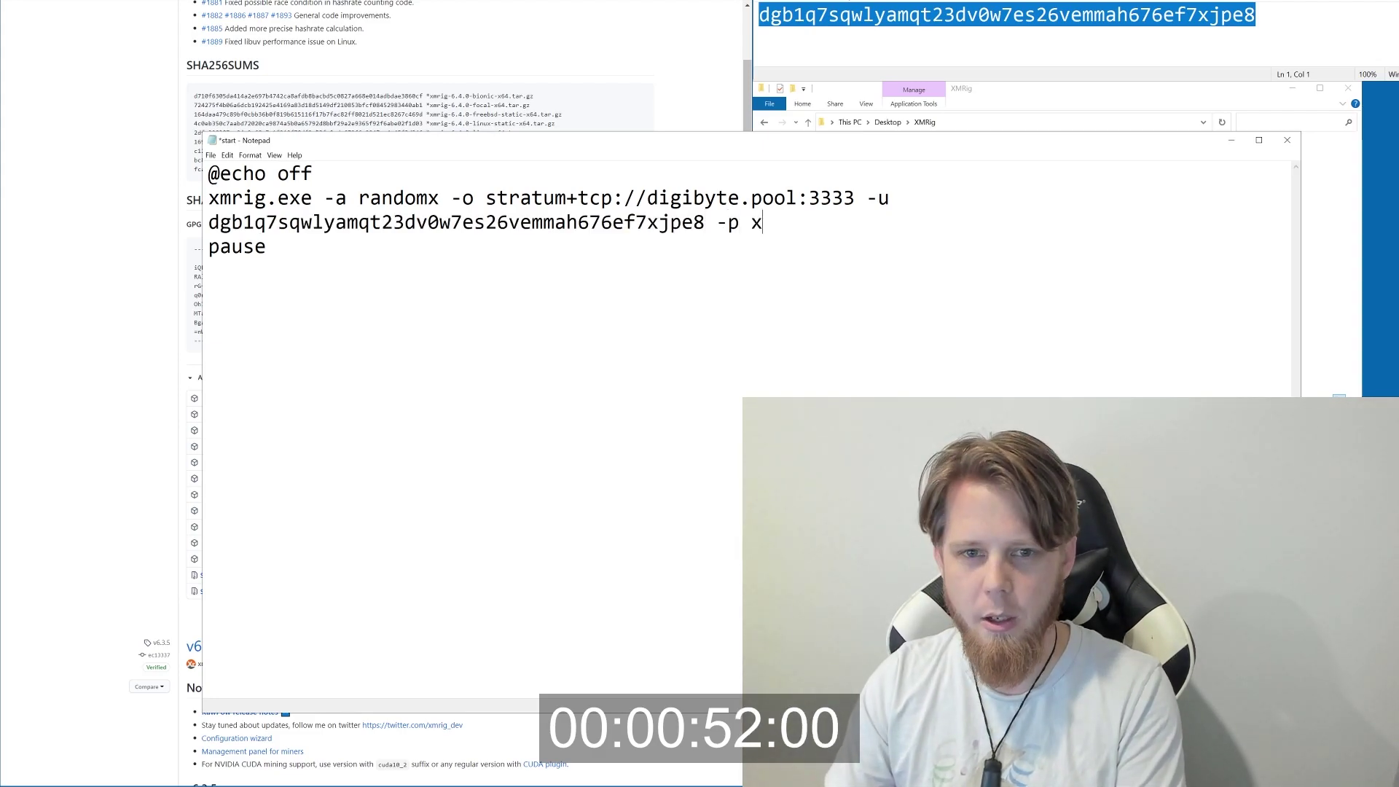
# Step: Close the edited script and launch start.bat so XMRig 6.4.0 connects to digibyte.pool:3333
pyautogui.click(1286, 141)
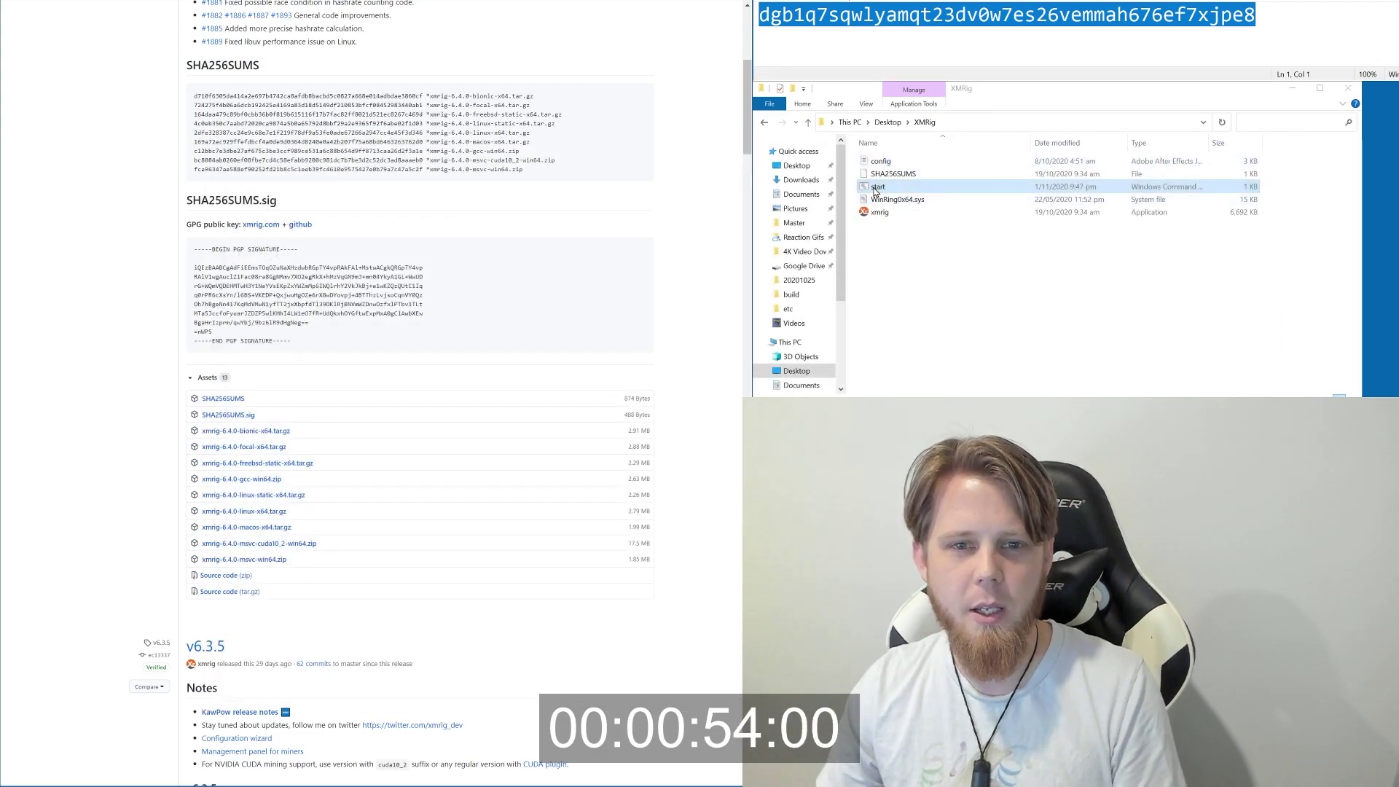
pyautogui.press('Return')
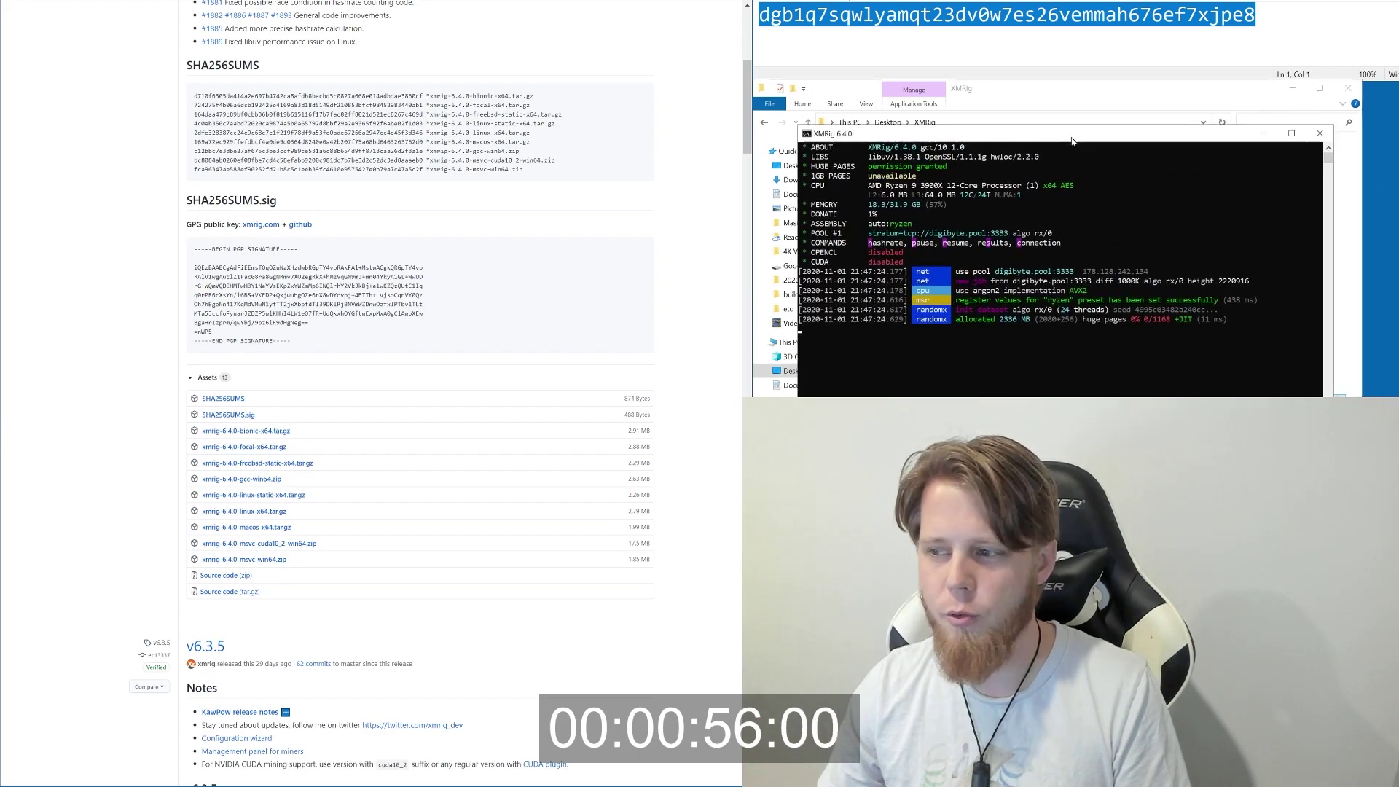